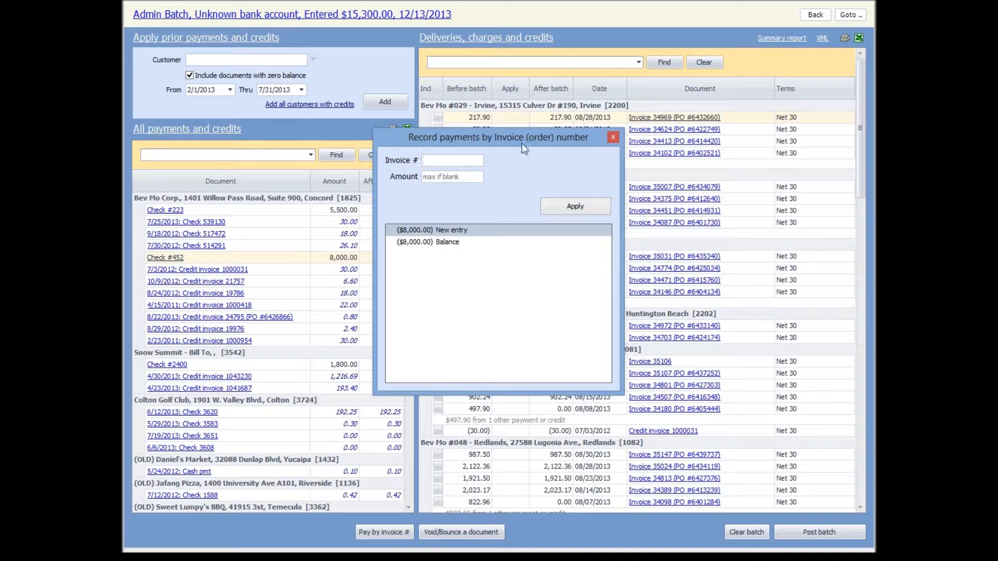
Record a payment for the maximum amount against the 08/28/2013 invoice of Bev Mo #030 - Brea by entering its invoice number
left_click_drag(519, 138, 309, 89)
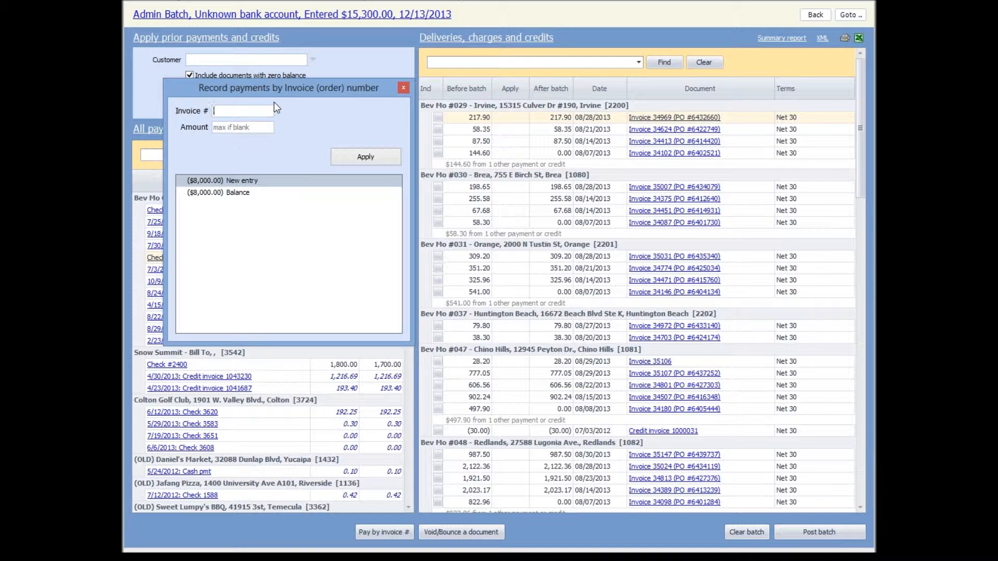
type("35007")
key("Tab")
key("Tab")
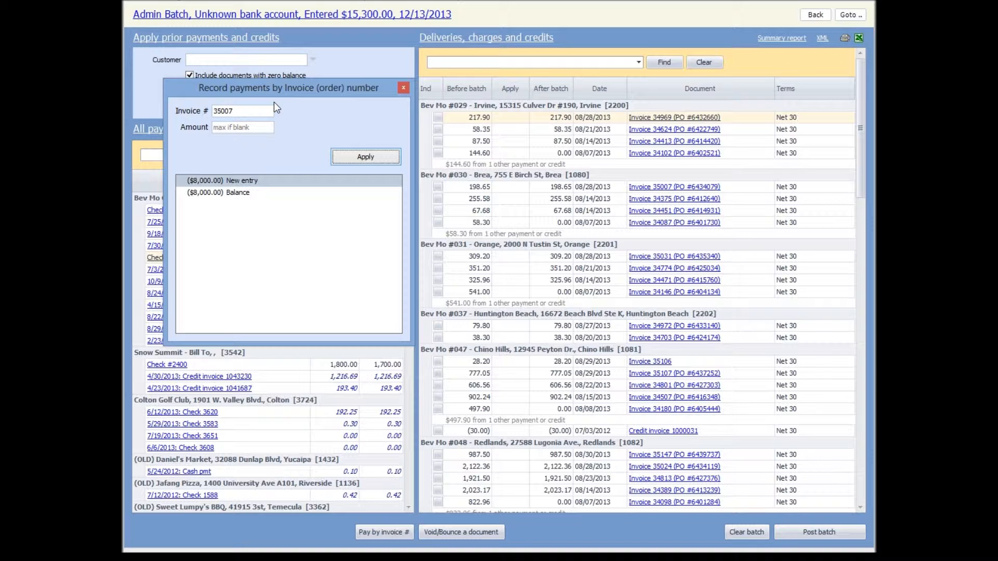
key("Return")
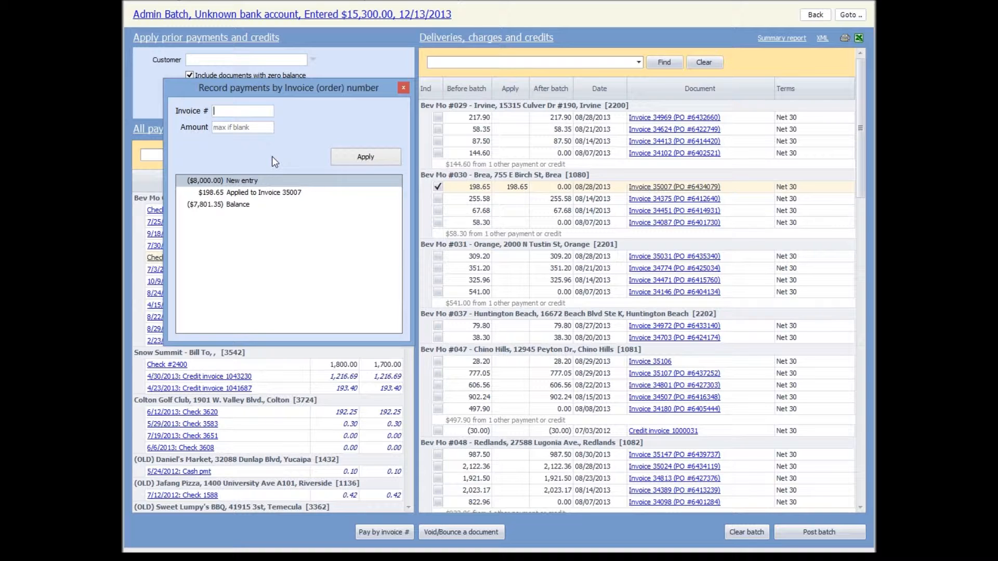
Apply 200 to the 08/14/2013 invoice of Bev Mo #031 - Orange and the maximum amount to the 08/15/2013 invoice of Bev Mo #047 - Chino Hills
type("34471")
key("Tab")
type("200")
key("Tab")
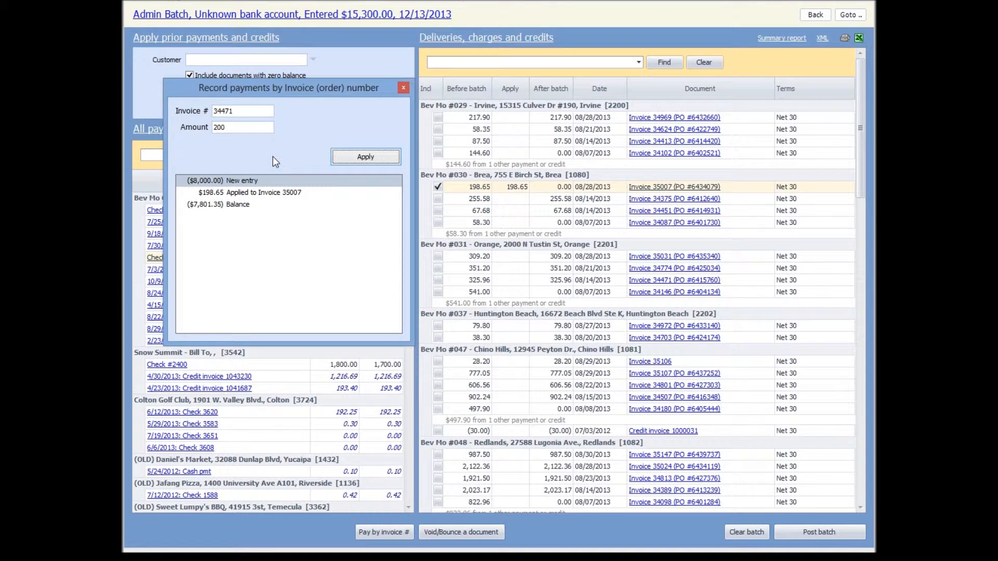
key("Return")
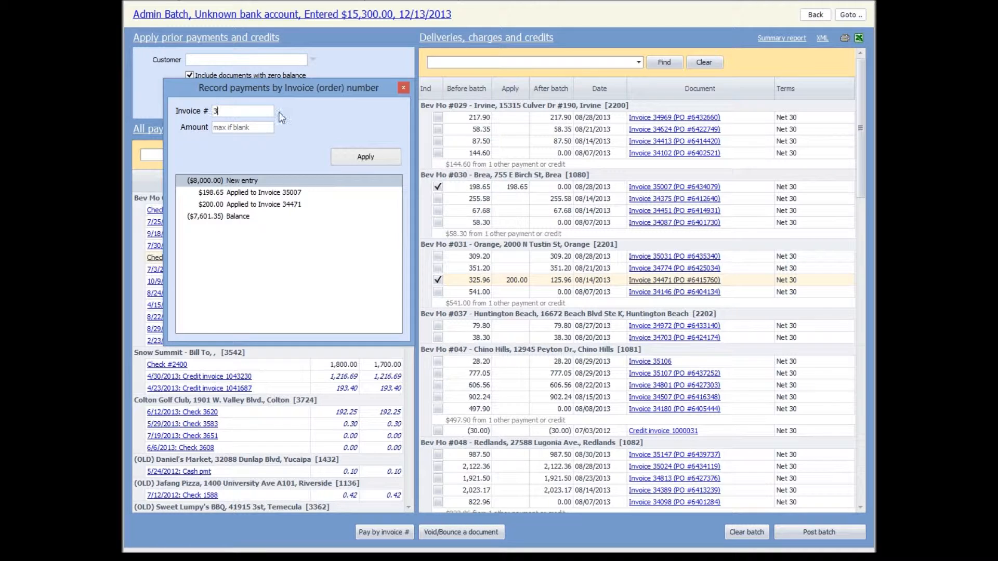
type("4507")
key("Return")
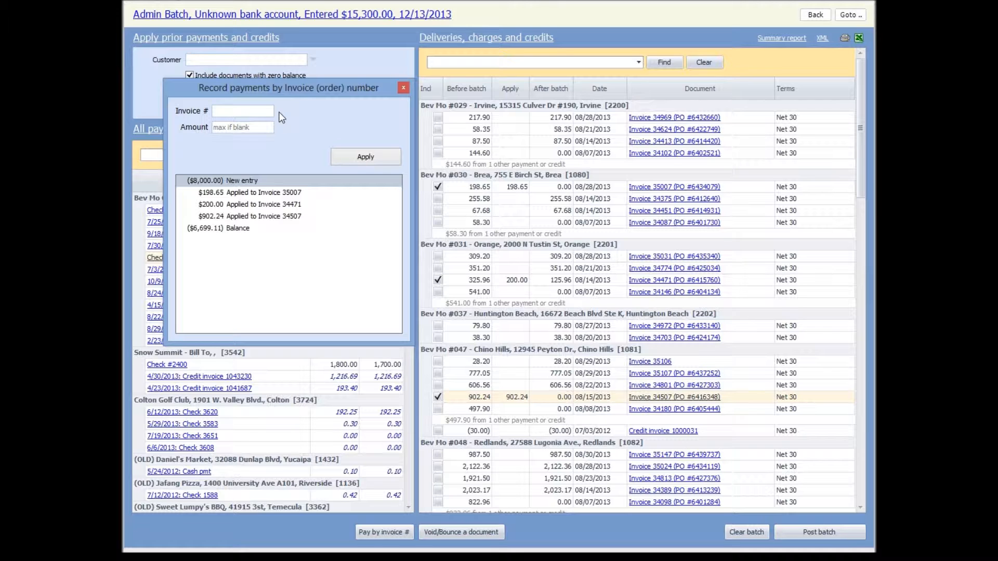
Try to apply the maximum amount to an invoice number that matches none of the listed documents
type("39999")
key("Tab")
key("Tab")
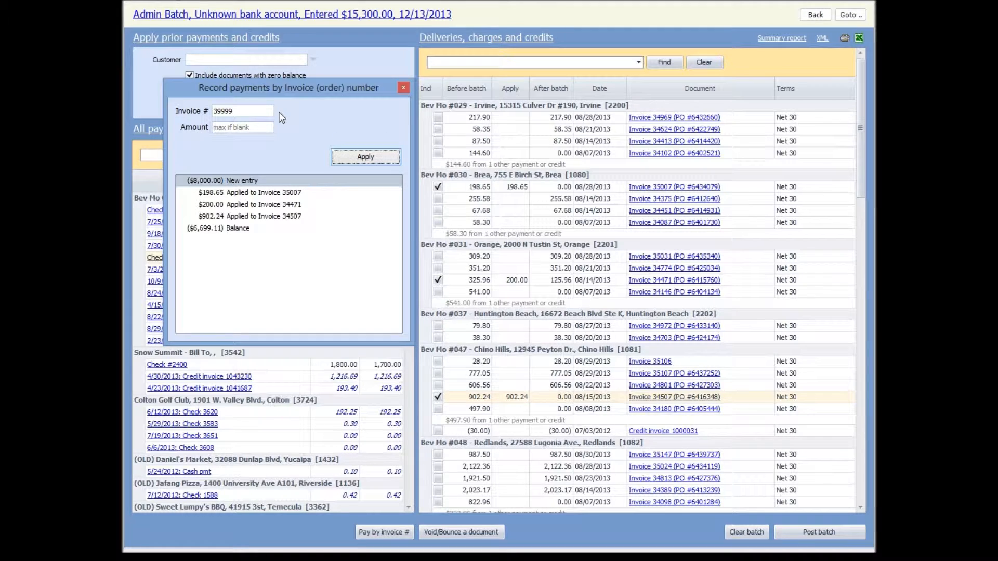
key("Return")
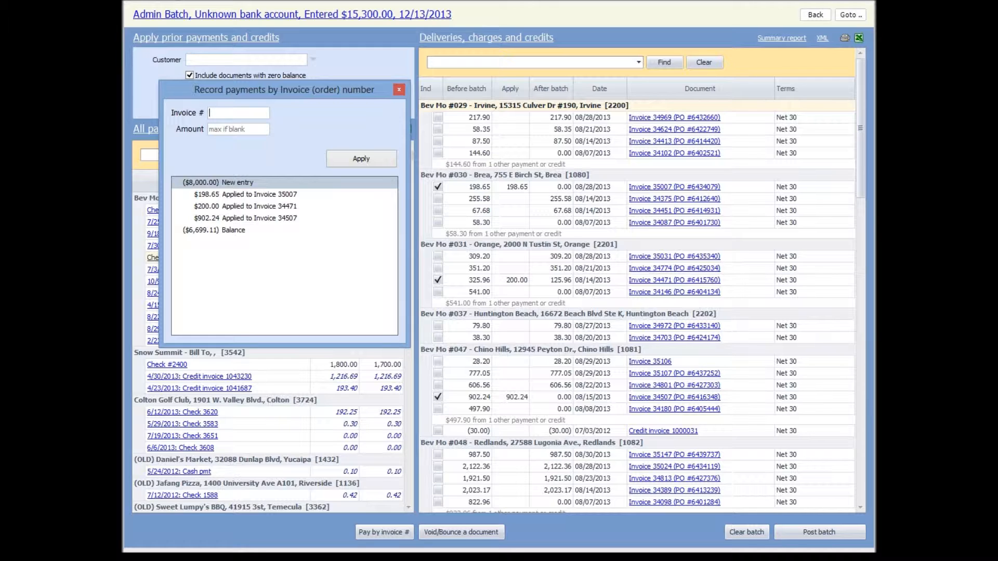
Try to apply the check to an invoice of a different customer, Club House Grill, and close the payment entry dialog
type("1049")
type("89")
key("Tab")
key("Tab")
key("Return")
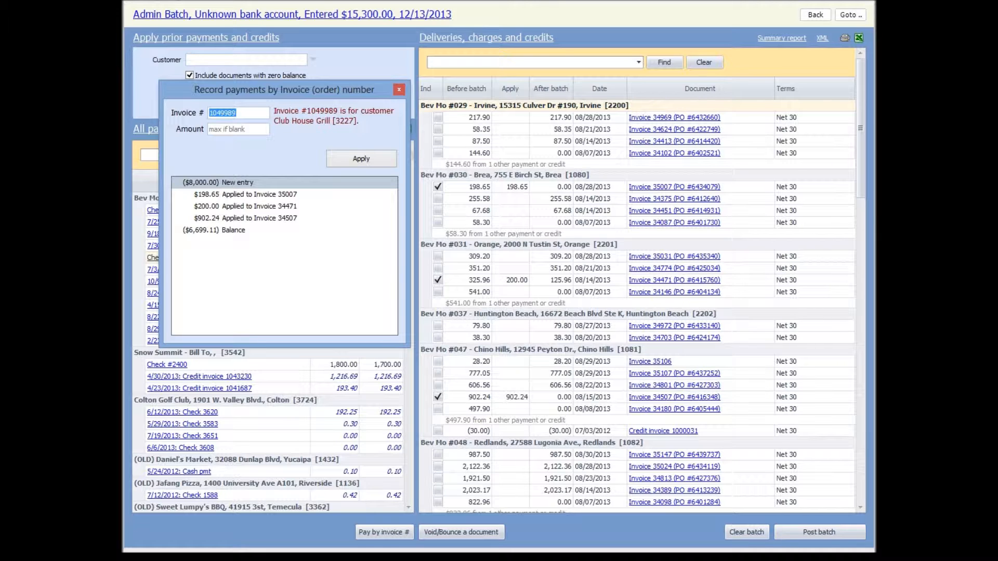
left_click(398, 90)
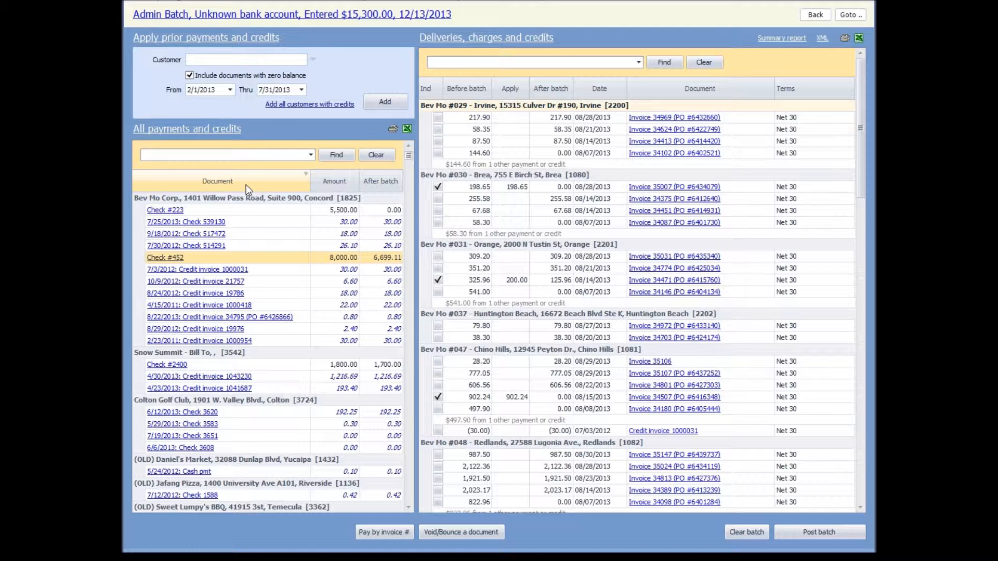
Show the grouping box above the payments and credits list and collapse all Customer groups
right_click(170, 183)
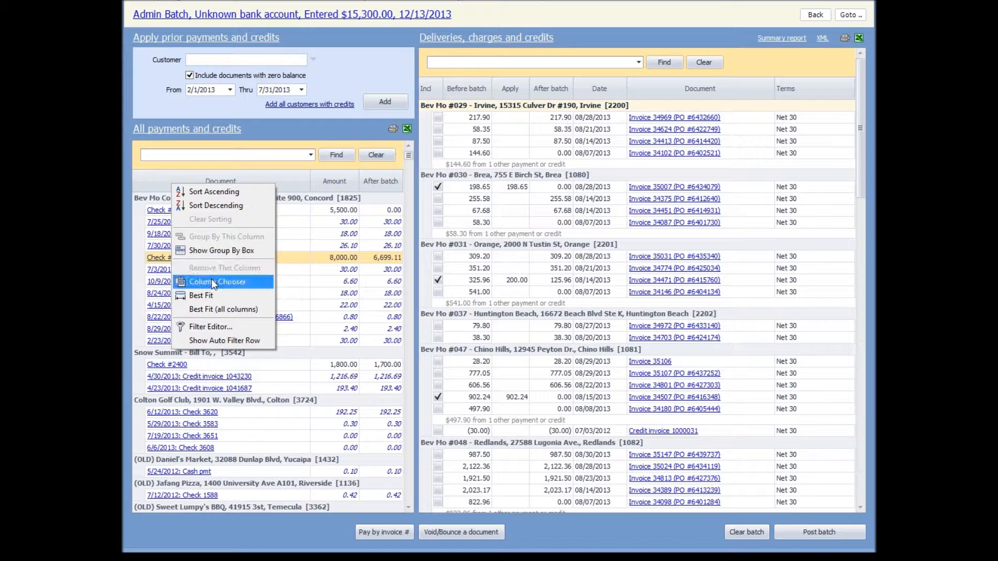
left_click(219, 253)
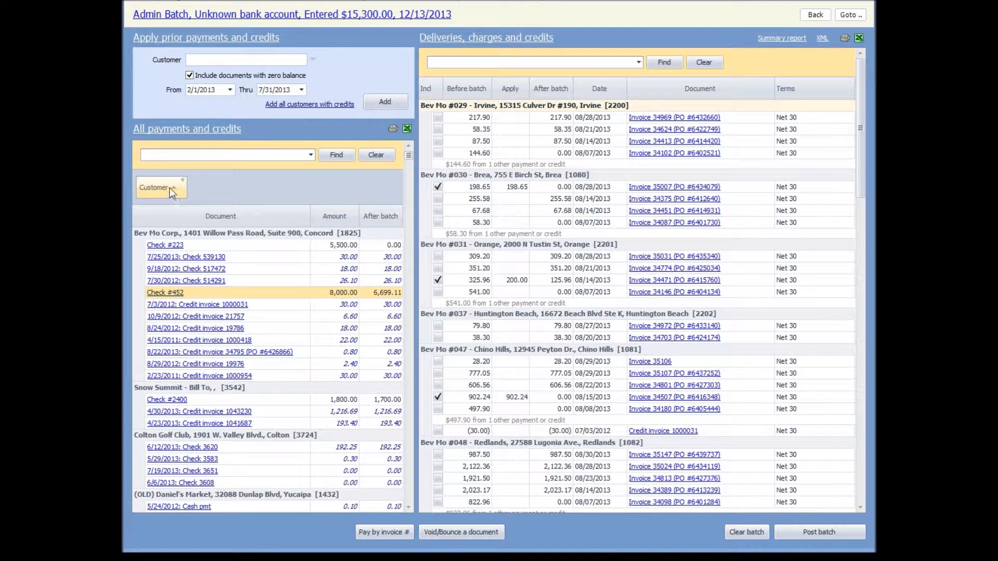
right_click(155, 187)
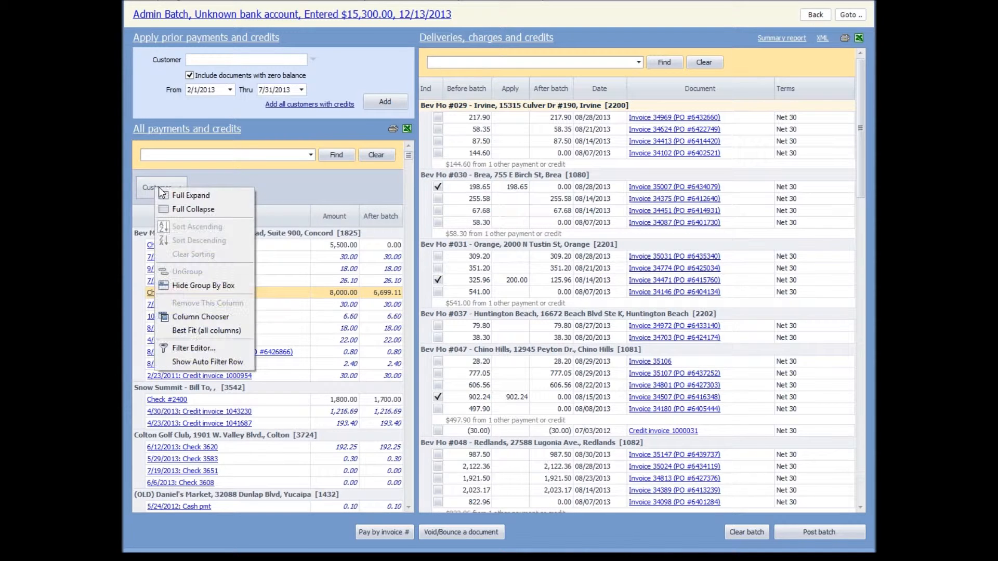
left_click(174, 210)
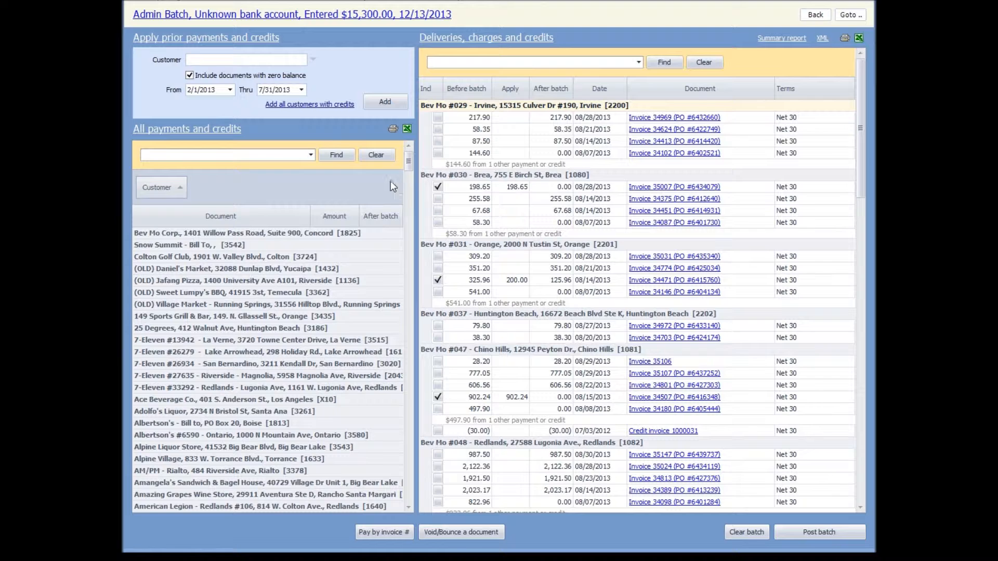
Examine the open deliveries, charges and credits of various customers throughout the collapsed payments list
left_click(222, 282)
left_click(227, 305)
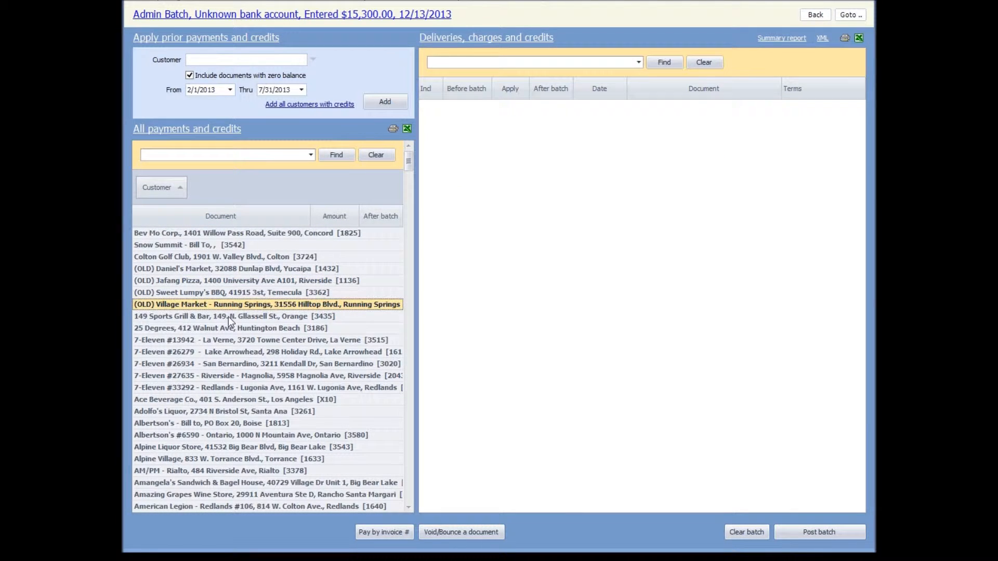
left_click(231, 343)
left_click(232, 375)
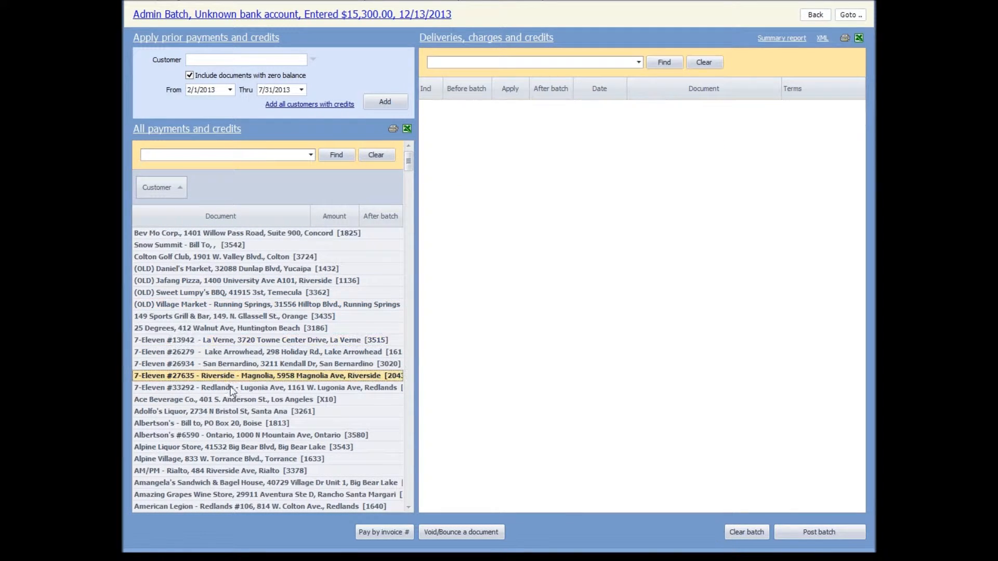
left_click(226, 408)
left_click(220, 437)
left_click(212, 460)
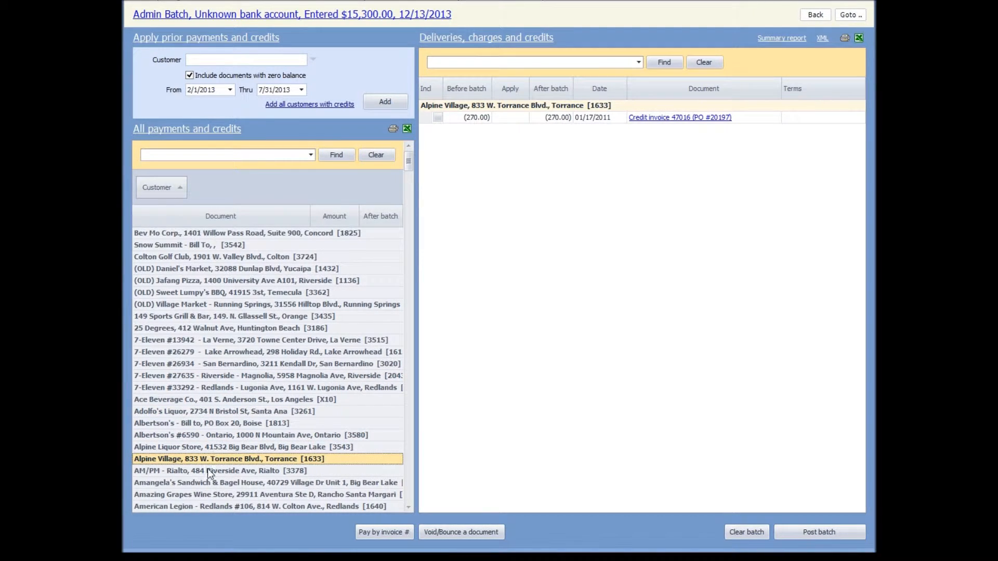
left_click(409, 301)
left_click(408, 301)
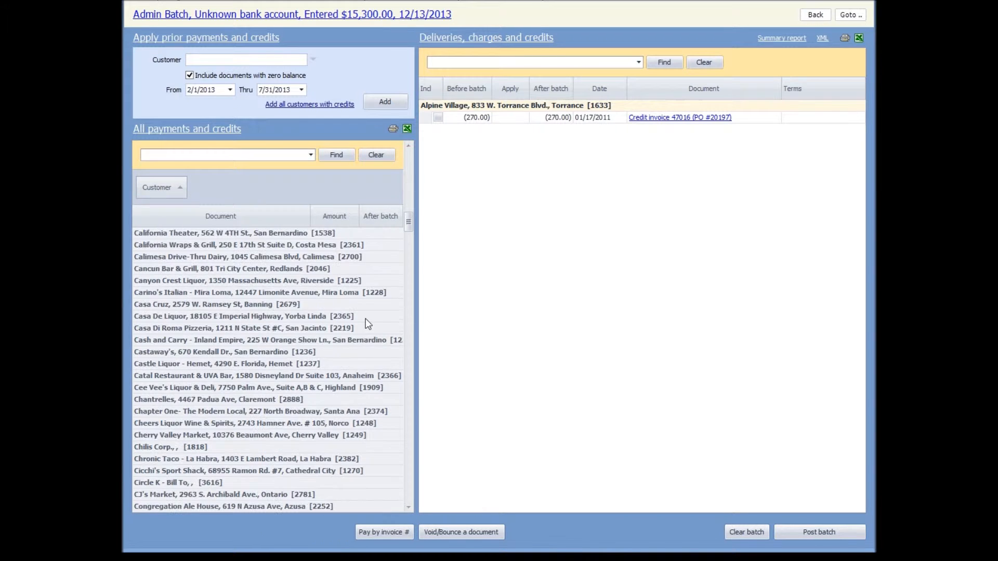
left_click(227, 341)
left_click(219, 374)
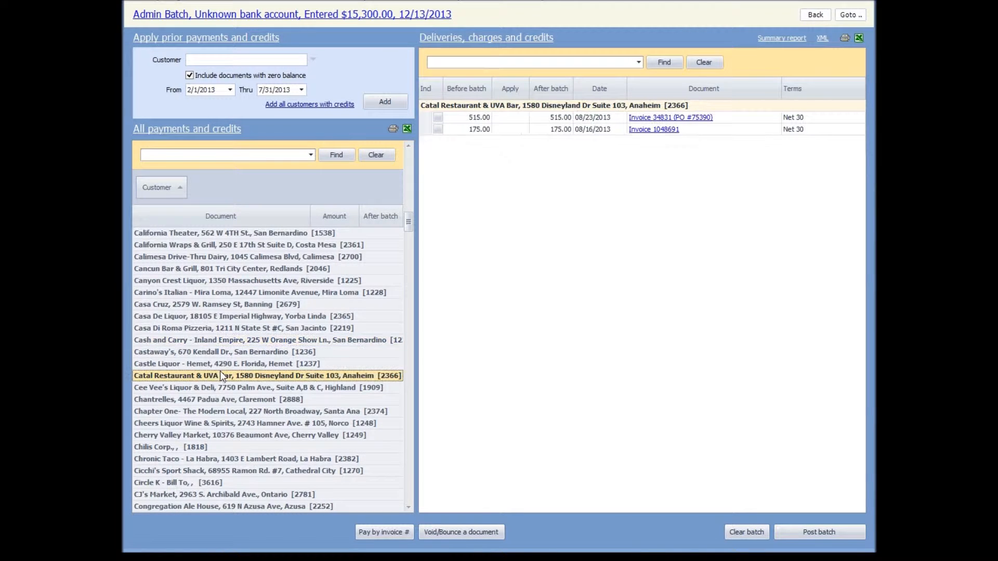
left_click(208, 400)
left_click(192, 435)
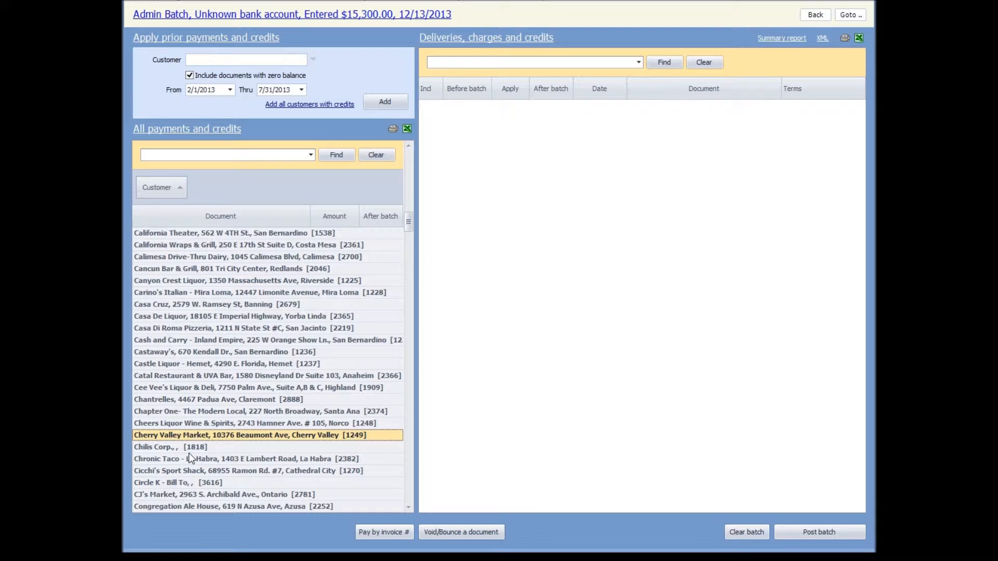
left_click(189, 458)
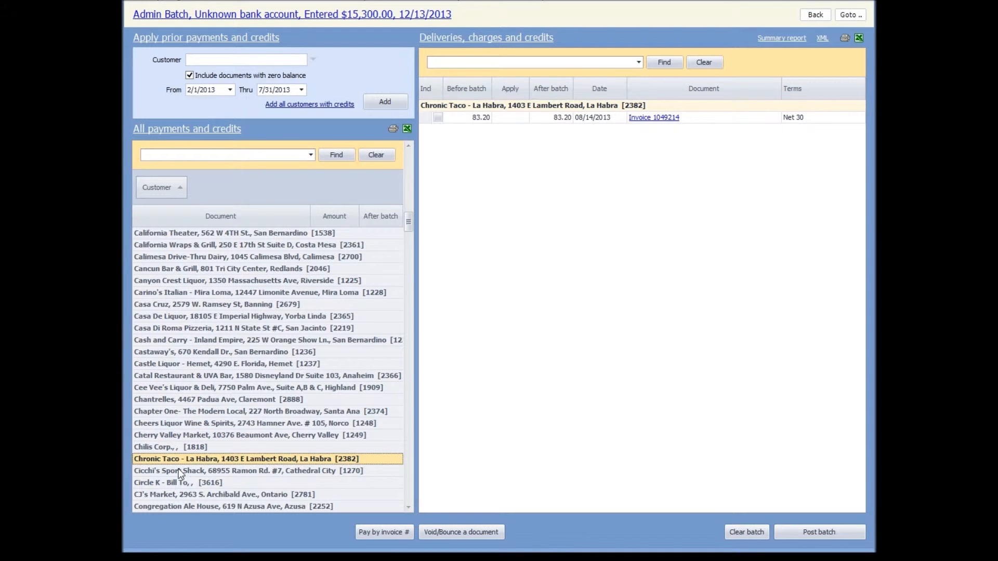
scroll(208, 448, "down", 3)
left_click(185, 447)
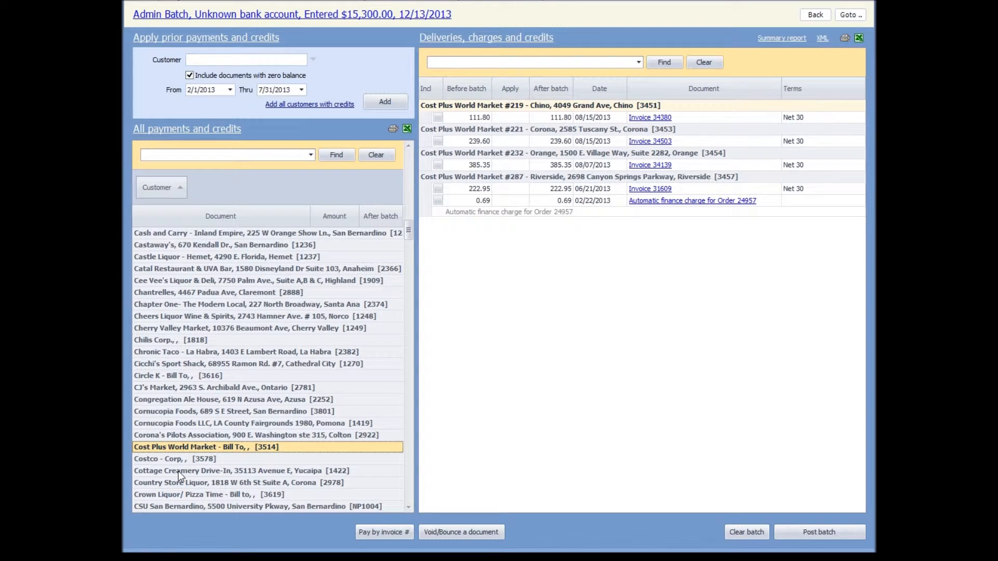
left_click(179, 472)
scroll(187, 473, "down", 4)
left_click(192, 450)
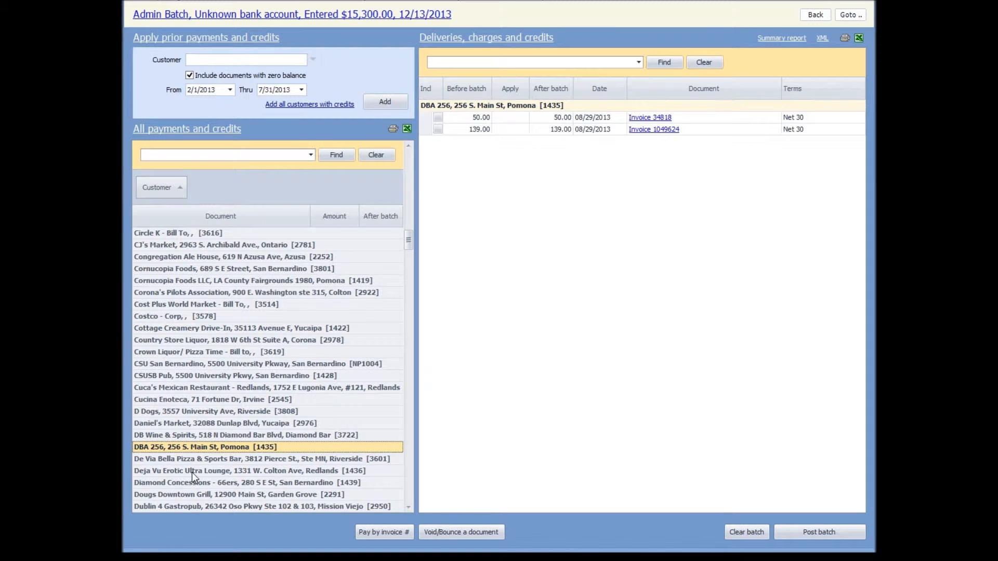
left_click(194, 473)
left_click(238, 495)
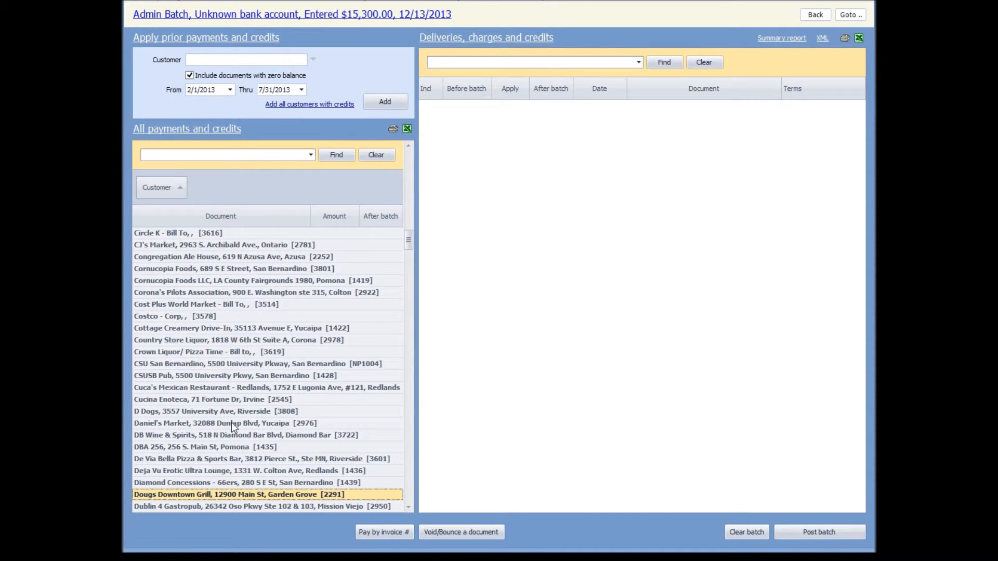
left_click(177, 483)
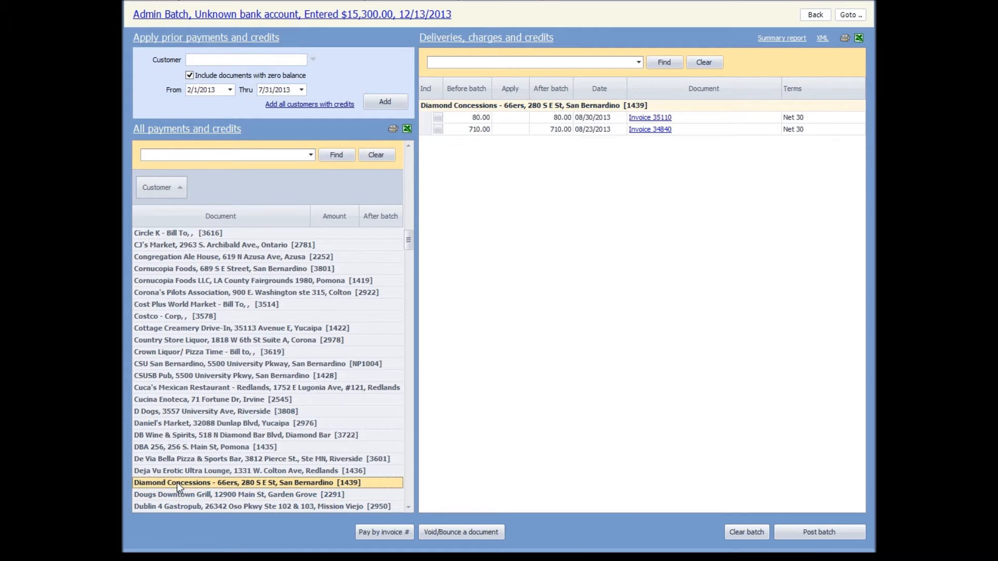
left_click(174, 328)
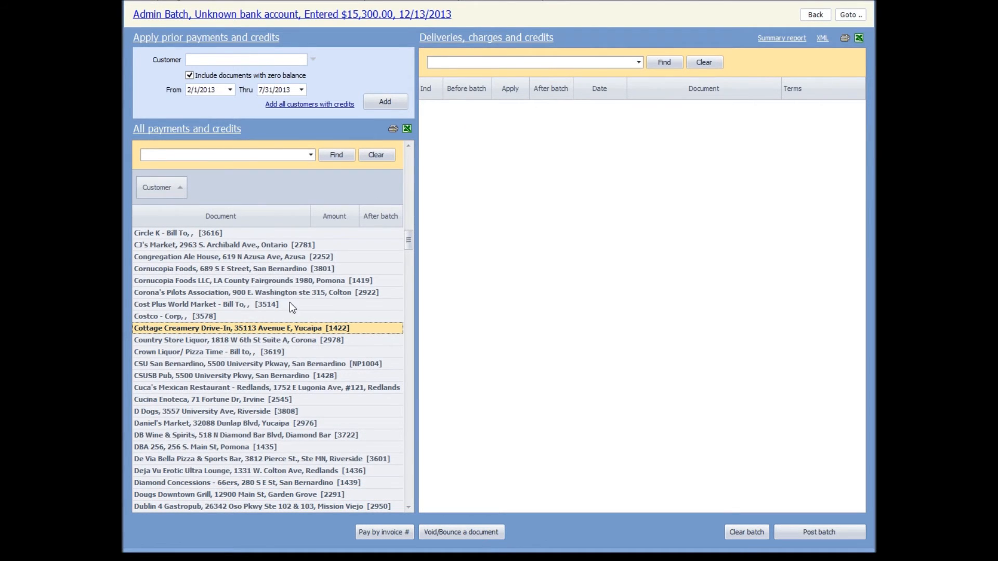